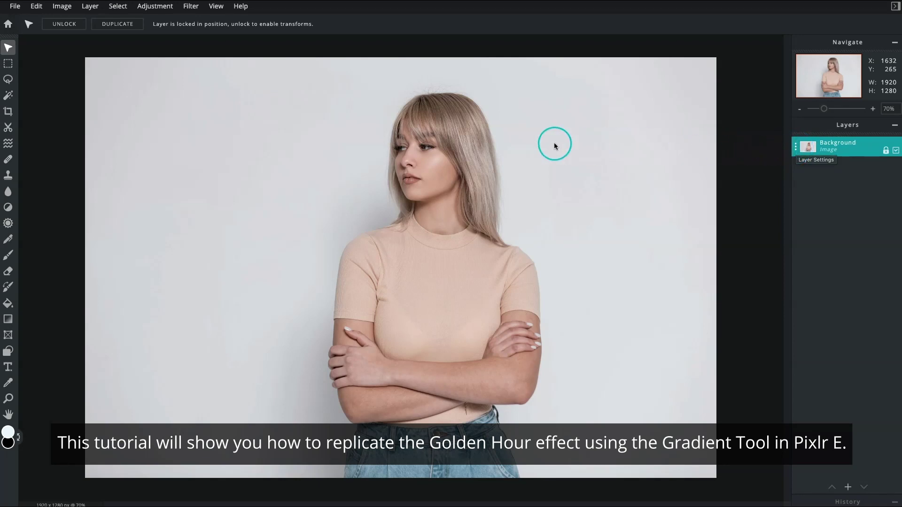
Crop the photo to a 1040×1280 vertical frame centred on the woman.
{"action": "left_click", "coordinate": [8, 112]}
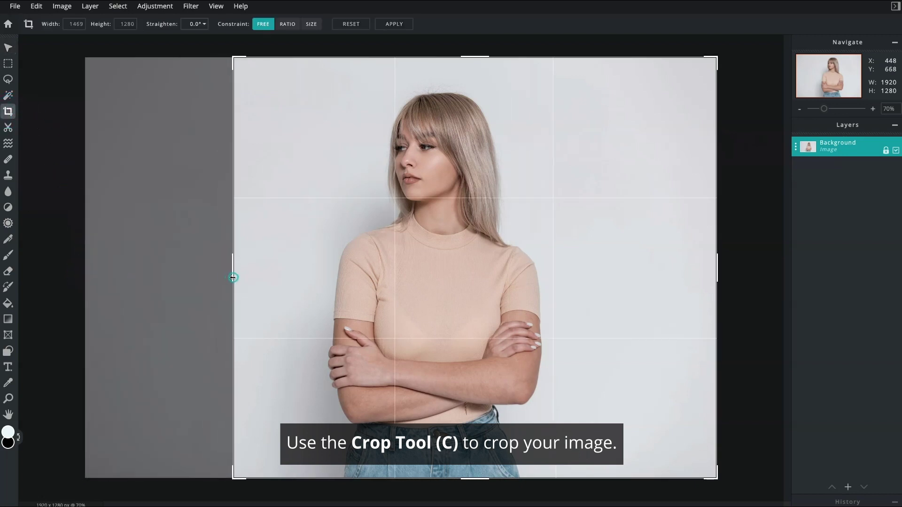
{"action": "left_click_drag", "start_coordinate": [83, 273], "coordinate": [252, 277]}
{"action": "left_click_drag", "start_coordinate": [717, 272], "coordinate": [611, 279]}
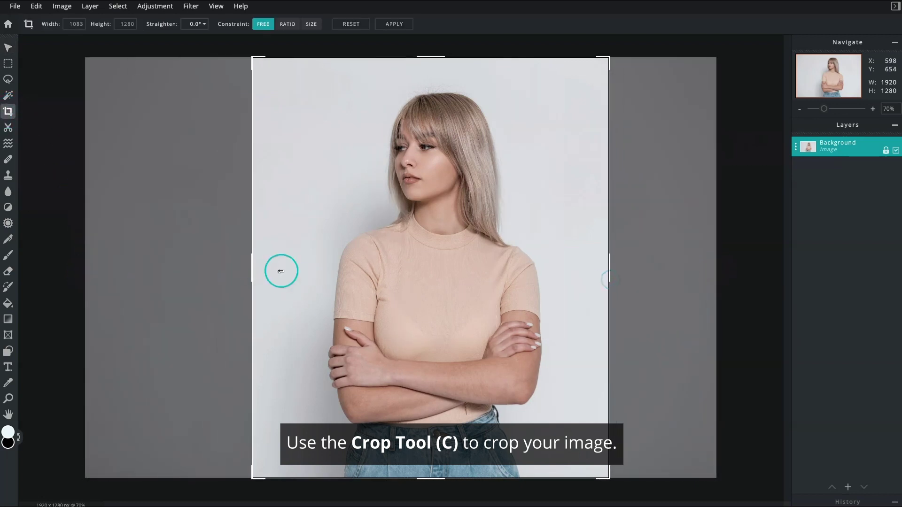
{"action": "left_click_drag", "start_coordinate": [252, 277], "coordinate": [269, 268]}
{"action": "left_click", "coordinate": [404, 26]}
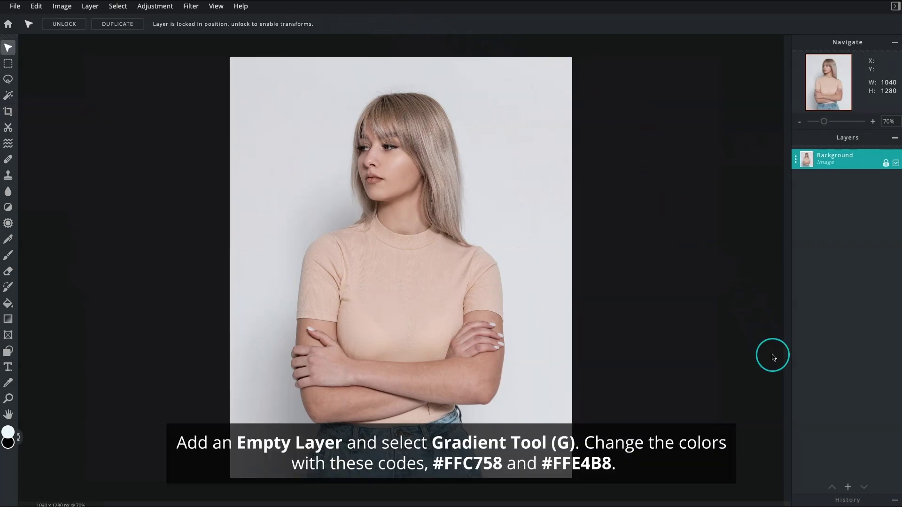
Add empty Layer 4 above the background and select the Gradient Tool.
{"action": "left_click", "coordinate": [847, 489]}
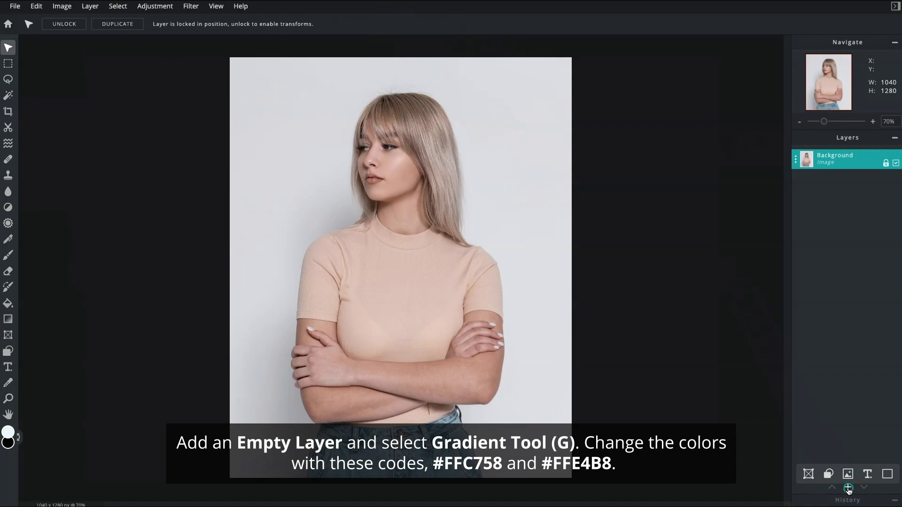
{"action": "left_click", "coordinate": [849, 490]}
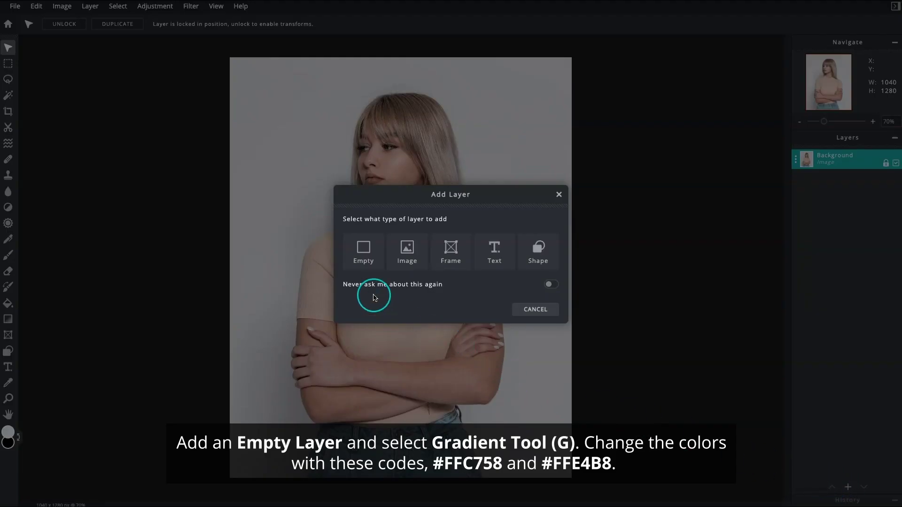
{"action": "left_click", "coordinate": [366, 264]}
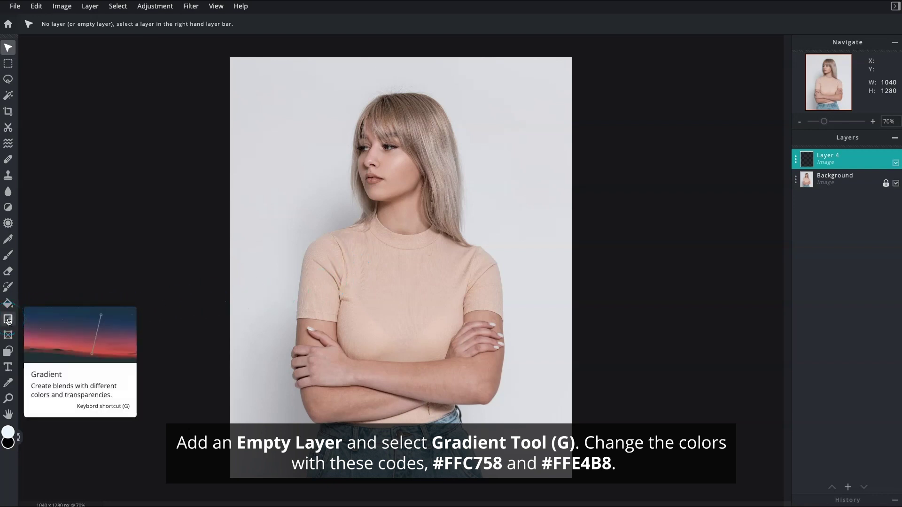
{"action": "left_click", "coordinate": [9, 320]}
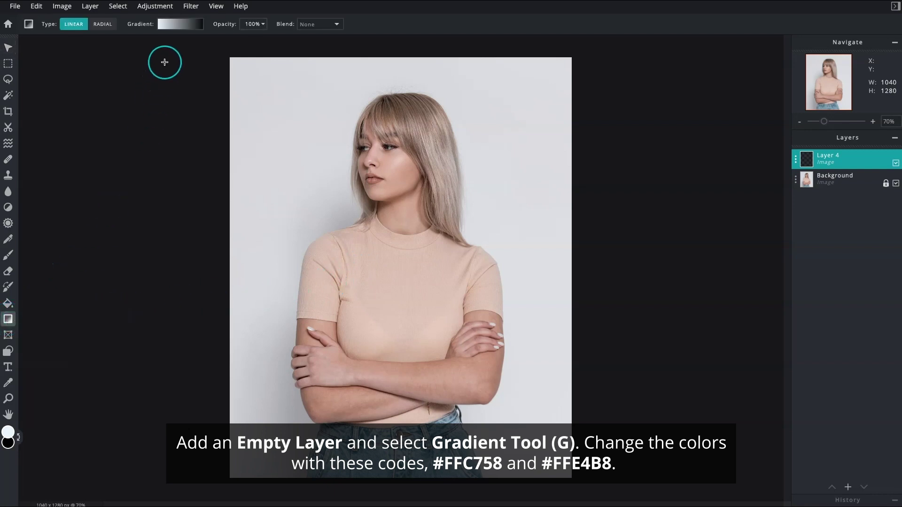
Set the gradient's starting stop to golden #FFC758.
{"action": "left_click", "coordinate": [170, 29]}
{"action": "left_click", "coordinate": [105, 71]}
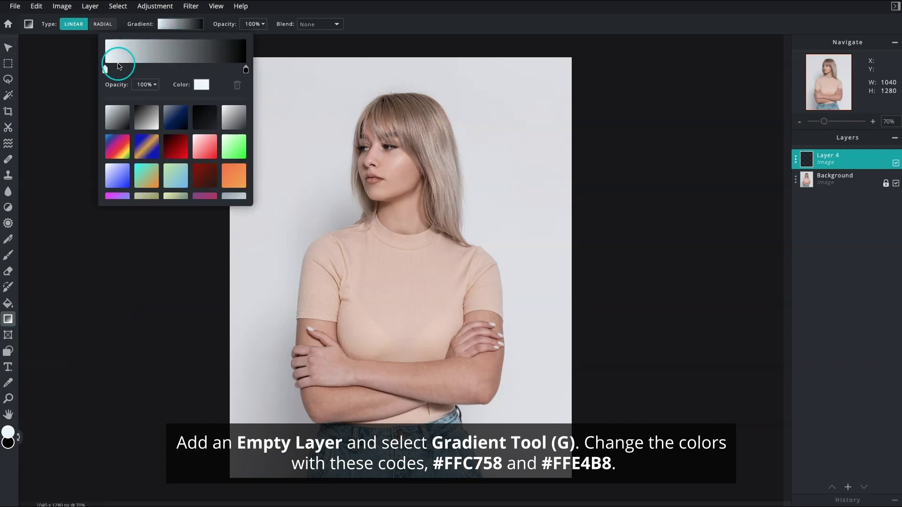
{"action": "left_click", "coordinate": [202, 86]}
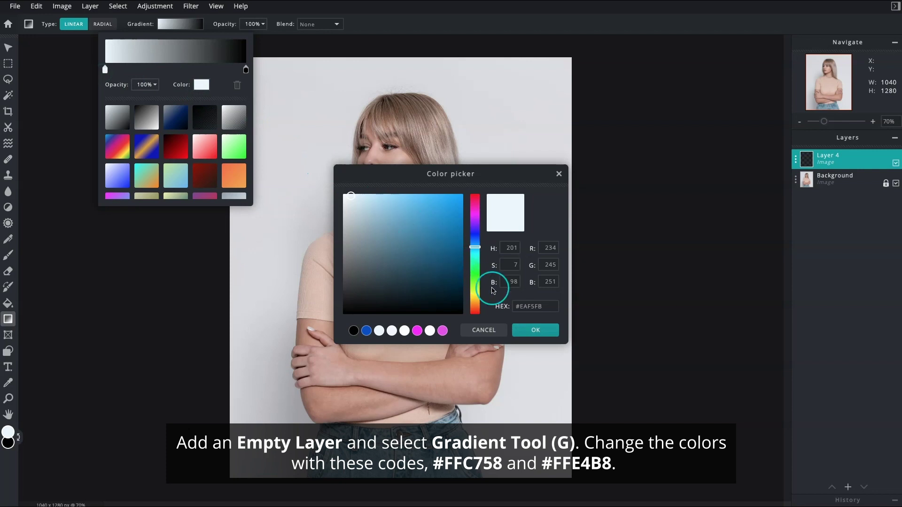
{"action": "double_click", "coordinate": [529, 307]}
{"action": "type", "text": "758"}
{"action": "left_click", "coordinate": [535, 330]}
Set the gradient's ending stop to light peach #FFE4B8.
{"action": "left_click", "coordinate": [246, 70]}
{"action": "left_click", "coordinate": [202, 85]}
{"action": "double_click", "coordinate": [555, 307]}
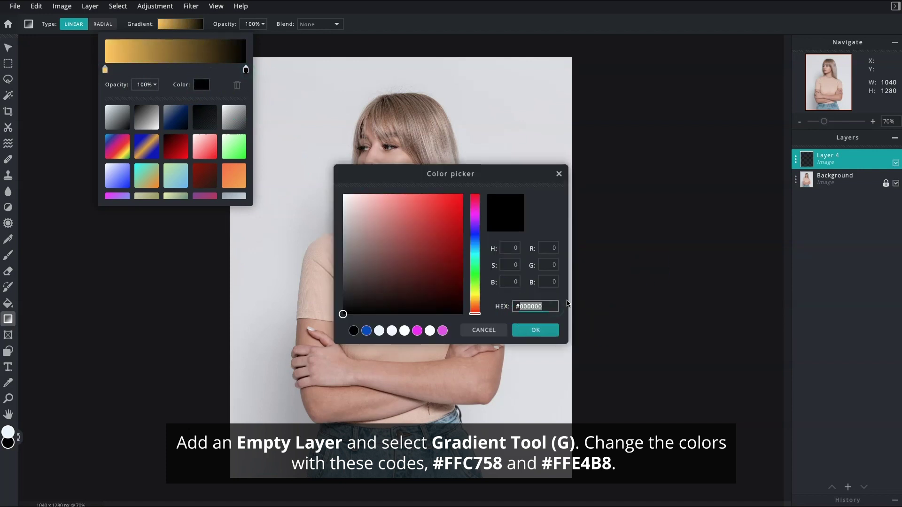
{"action": "type", "text": "FFE4B8"}
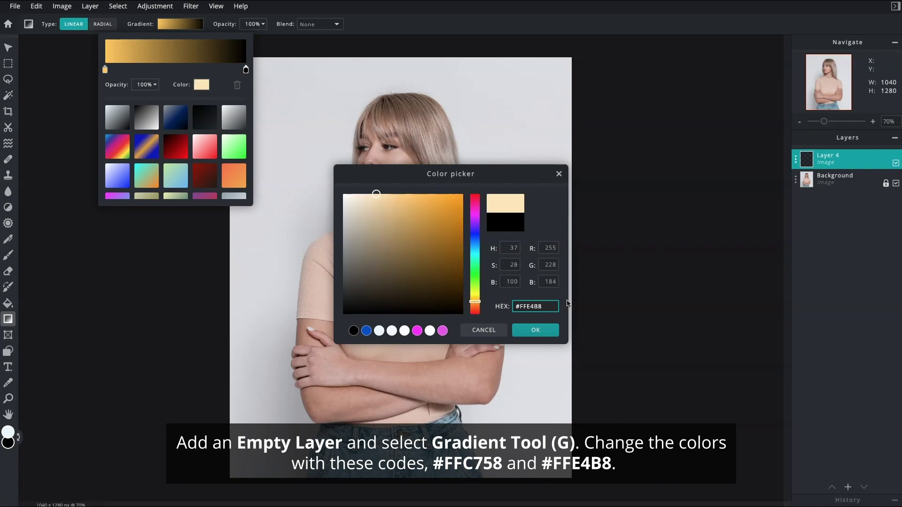
{"action": "left_click", "coordinate": [553, 332]}
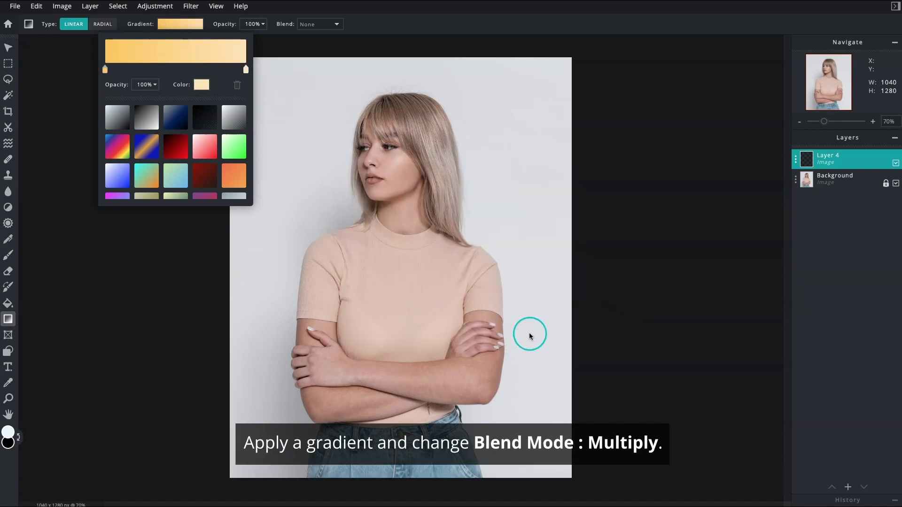
Draw a steep diagonal golden-to-peach gradient across Layer 4.
{"action": "left_click", "coordinate": [322, 50]}
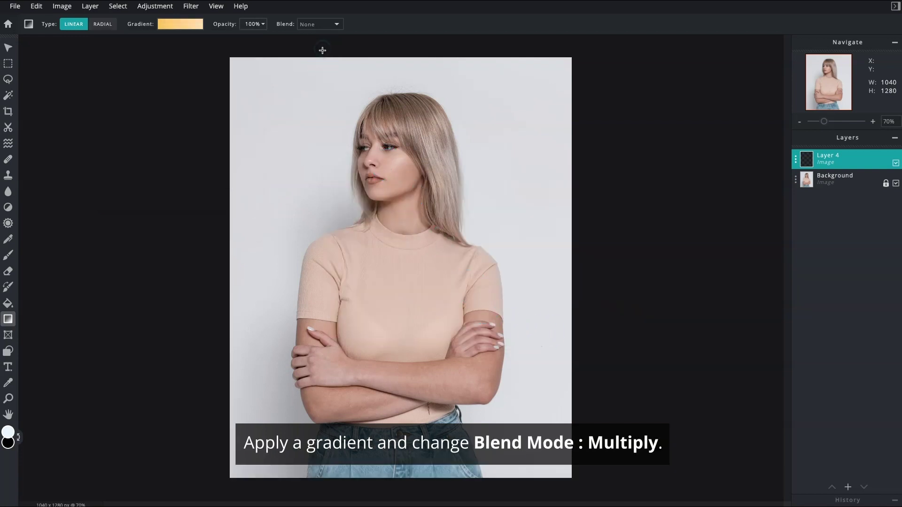
{"action": "left_click_drag", "start_coordinate": [331, 67], "coordinate": [456, 394]}
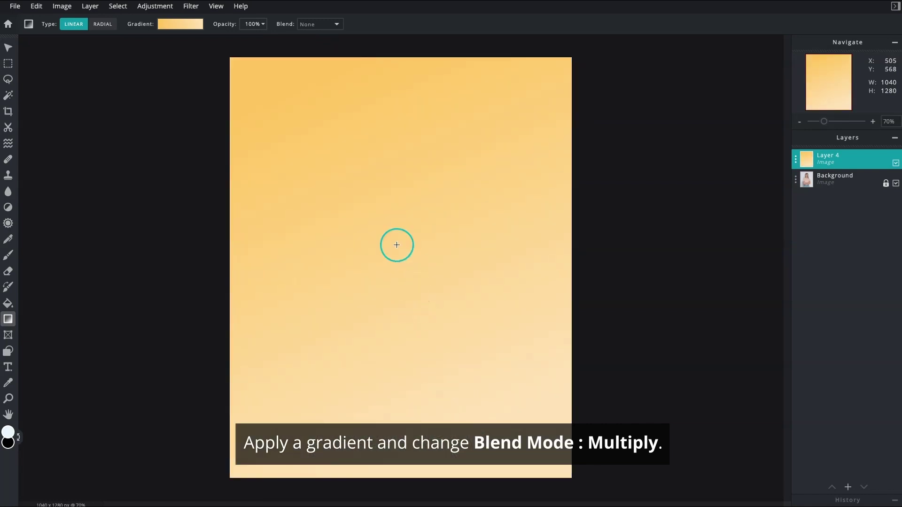
{"action": "left_click_drag", "start_coordinate": [379, 163], "coordinate": [438, 321]}
Set Layer 4's blend mode to Multiply.
{"action": "left_click", "coordinate": [794, 163]}
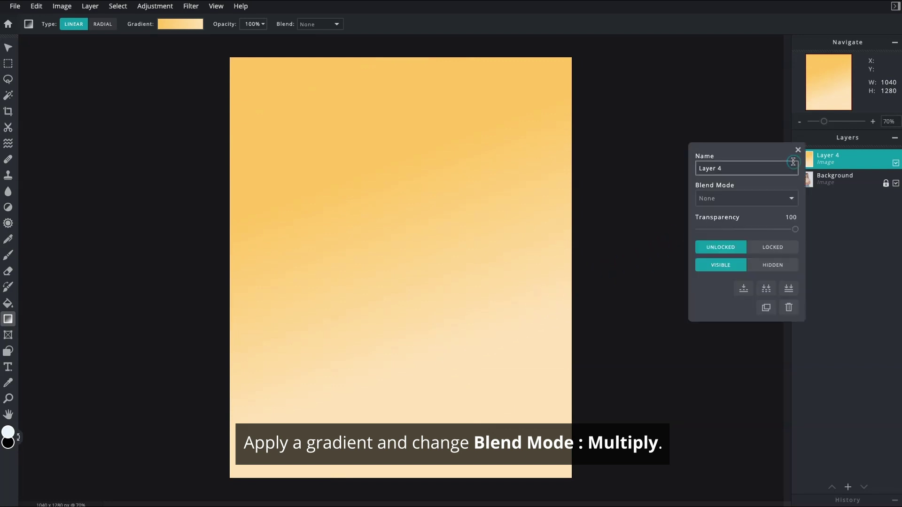
{"action": "left_click", "coordinate": [781, 202]}
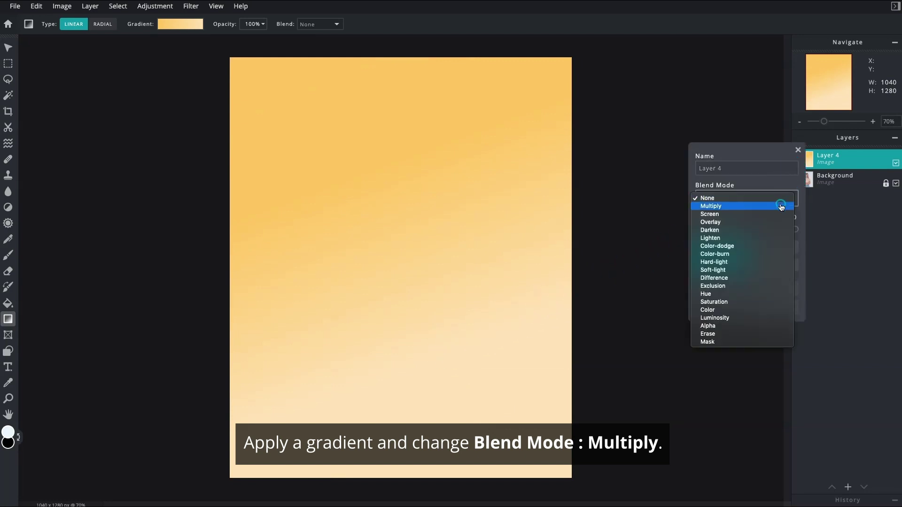
{"action": "left_click", "coordinate": [781, 206]}
{"action": "left_click", "coordinate": [797, 150]}
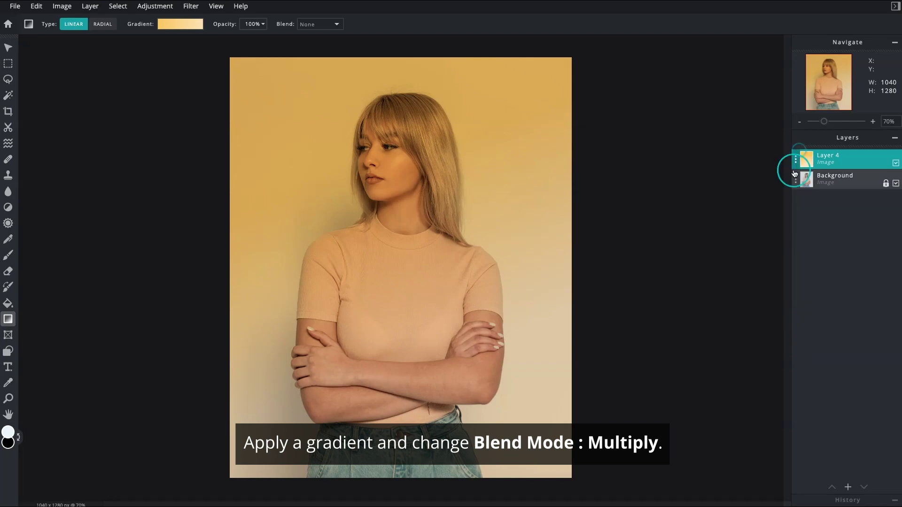
{"action": "left_click", "coordinate": [848, 487]}
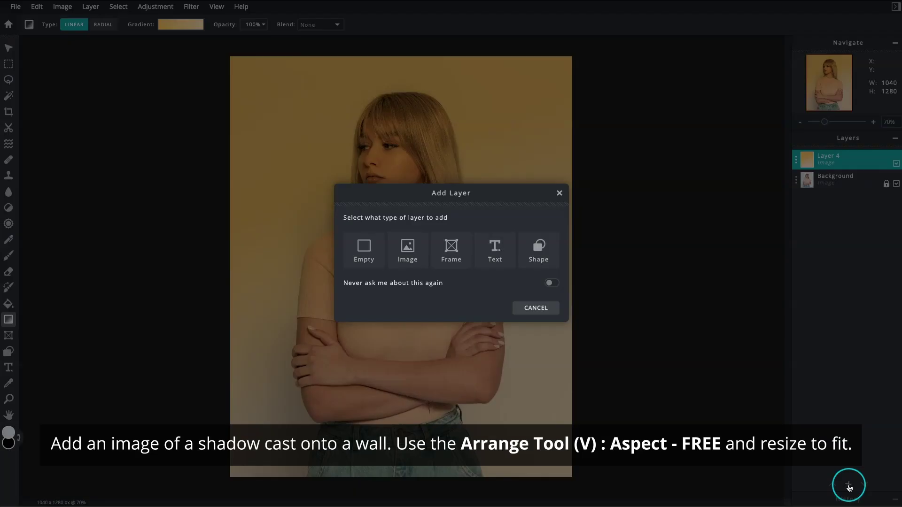
Add shadow.jpg as a new image layer.
{"action": "left_click", "coordinate": [416, 268]}
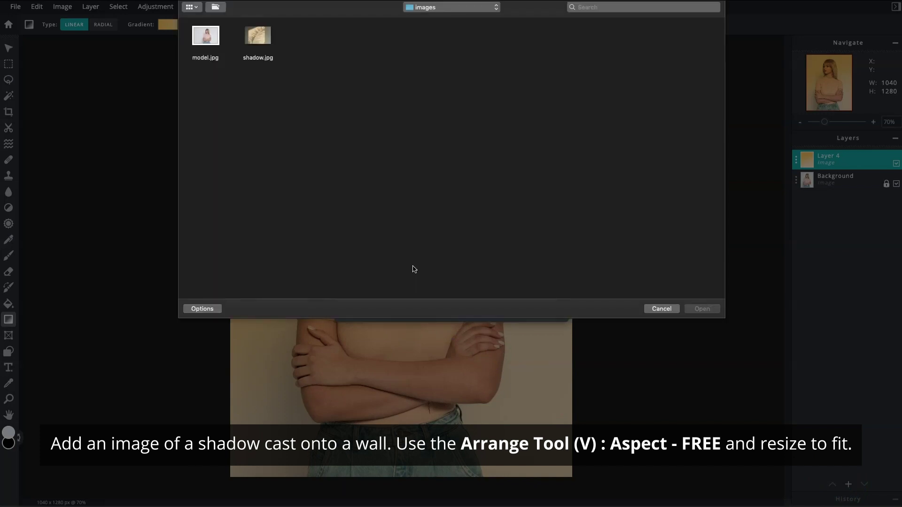
{"action": "left_click", "coordinate": [260, 38]}
{"action": "left_click", "coordinate": [693, 308]}
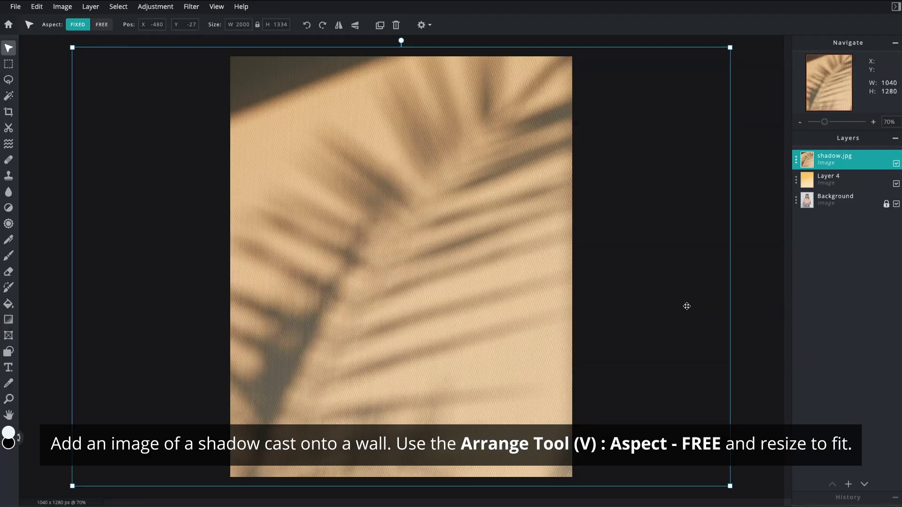
Resize the shadow layer with free aspect to fill the 1040×1280 canvas.
{"action": "left_click", "coordinate": [101, 28]}
{"action": "left_click_drag", "start_coordinate": [72, 48], "coordinate": [231, 56]}
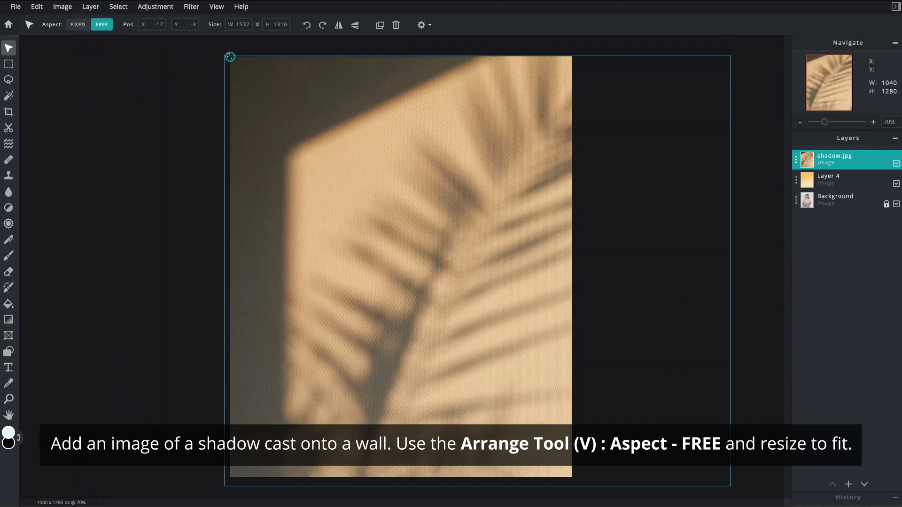
{"action": "left_click_drag", "start_coordinate": [728, 485], "coordinate": [572, 477]}
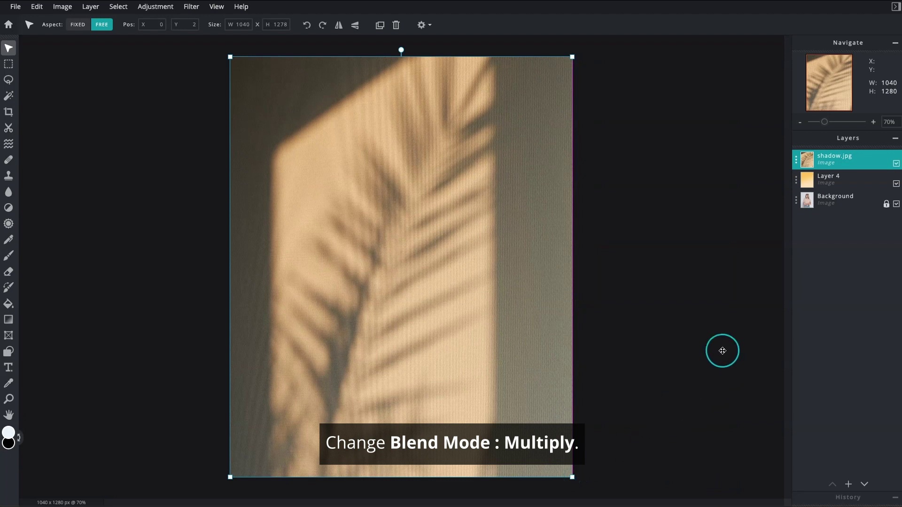
Set the shadow.jpg layer's blend mode to Multiply.
{"action": "left_click", "coordinate": [797, 162]}
{"action": "left_click", "coordinate": [792, 201]}
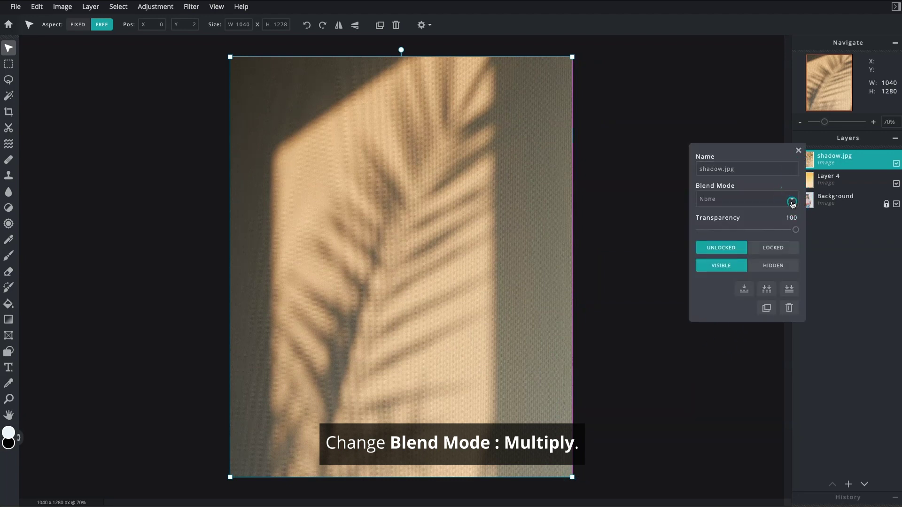
{"action": "left_click", "coordinate": [791, 205]}
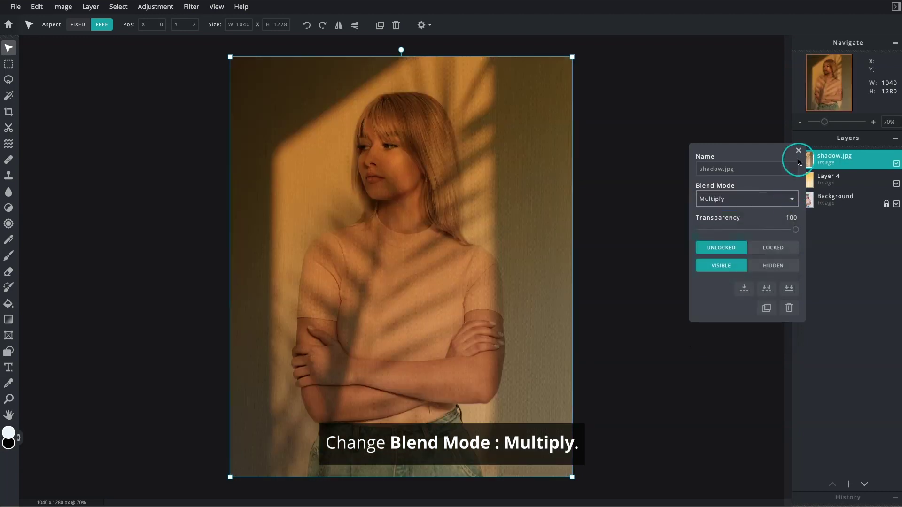
{"action": "left_click", "coordinate": [799, 155]}
{"action": "left_click", "coordinate": [848, 485]}
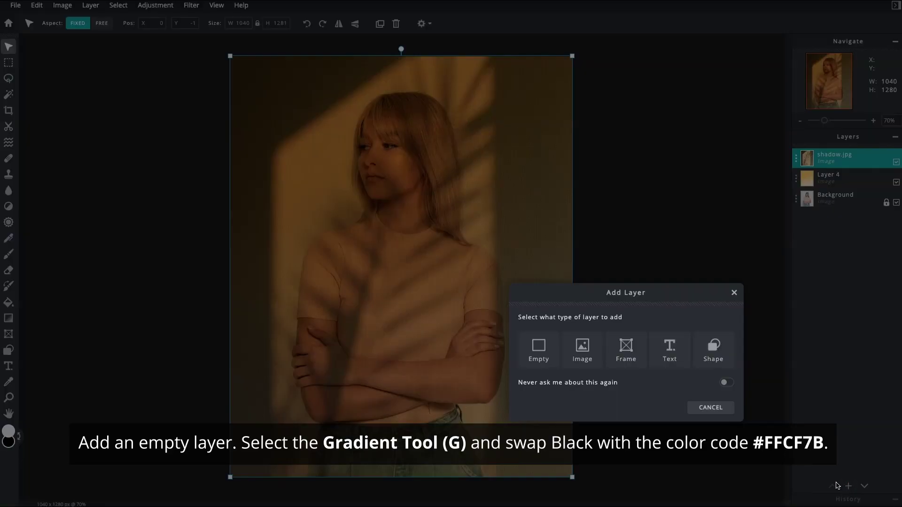
Add empty Layer 6 and choose the black-to-white gradient preset.
{"action": "left_click", "coordinate": [534, 356]}
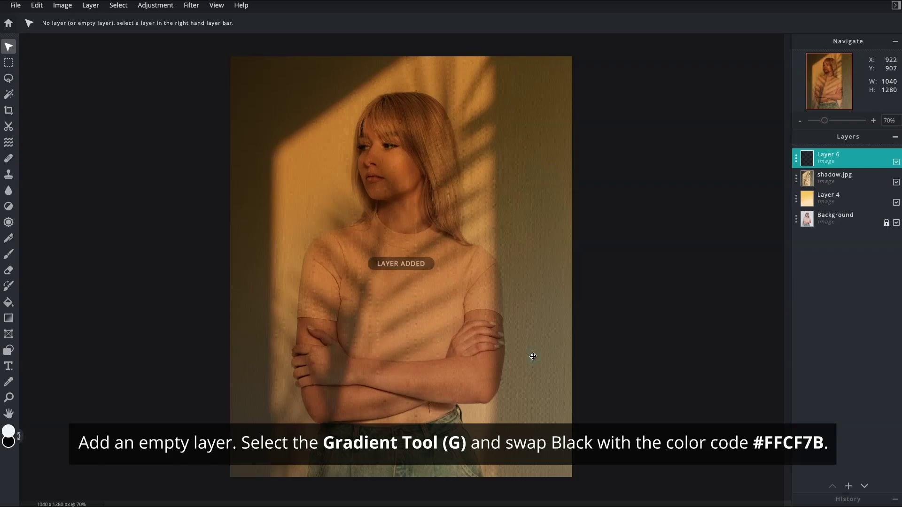
{"action": "left_click", "coordinate": [8, 319]}
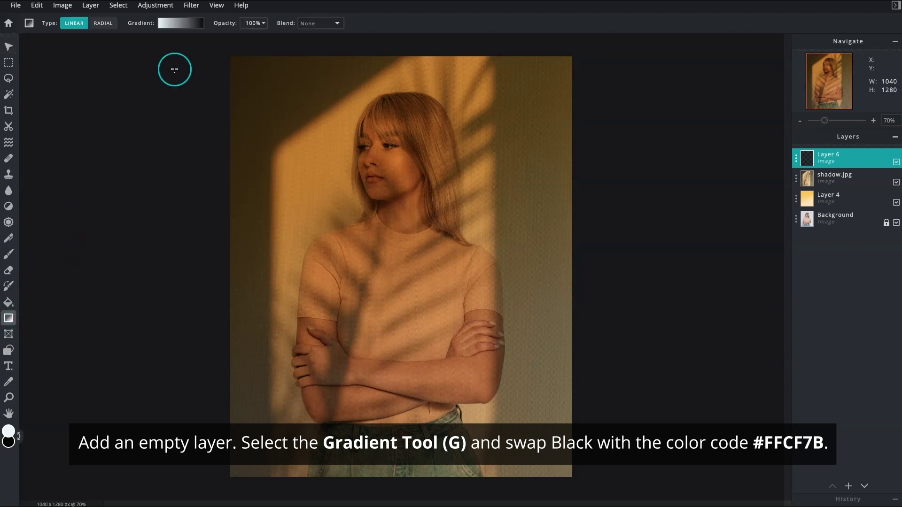
{"action": "left_click", "coordinate": [183, 28]}
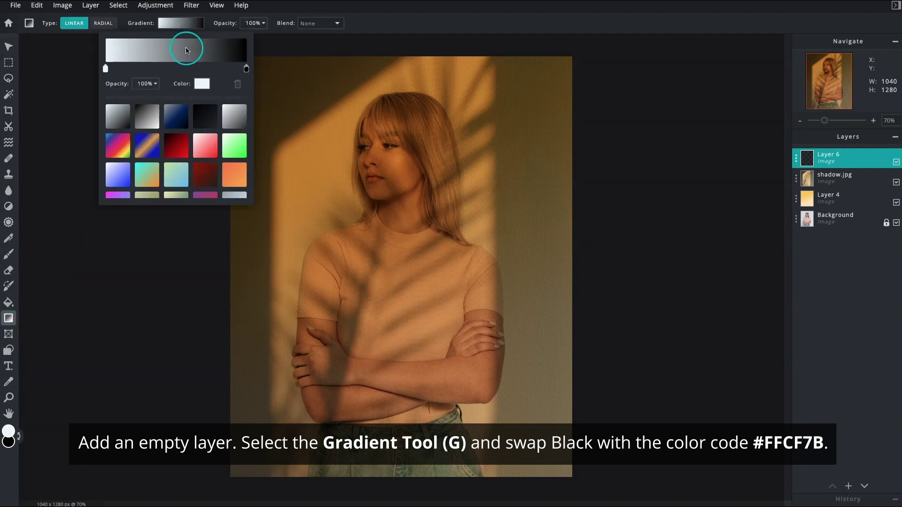
{"action": "left_click", "coordinate": [158, 109]}
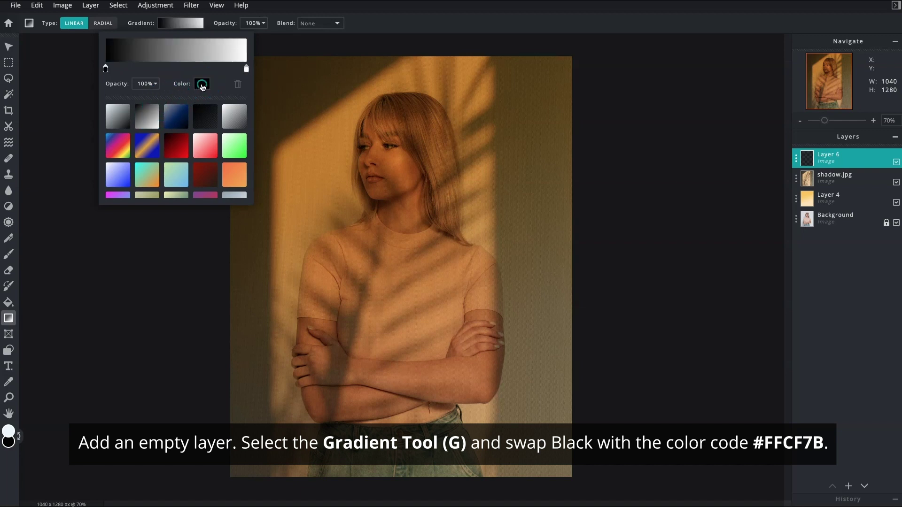
Change the gradient's black stop to light orange #FFCF7B.
{"action": "left_click", "coordinate": [202, 86]}
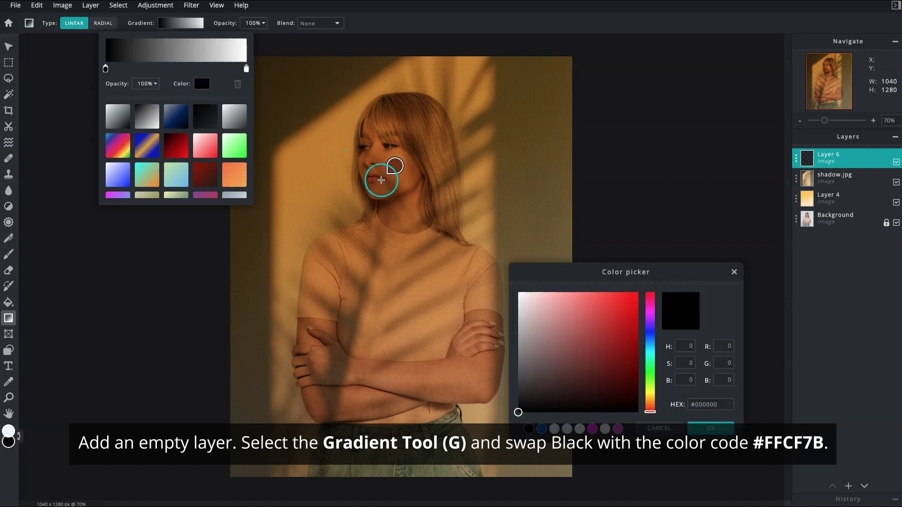
{"action": "left_click", "coordinate": [696, 407]}
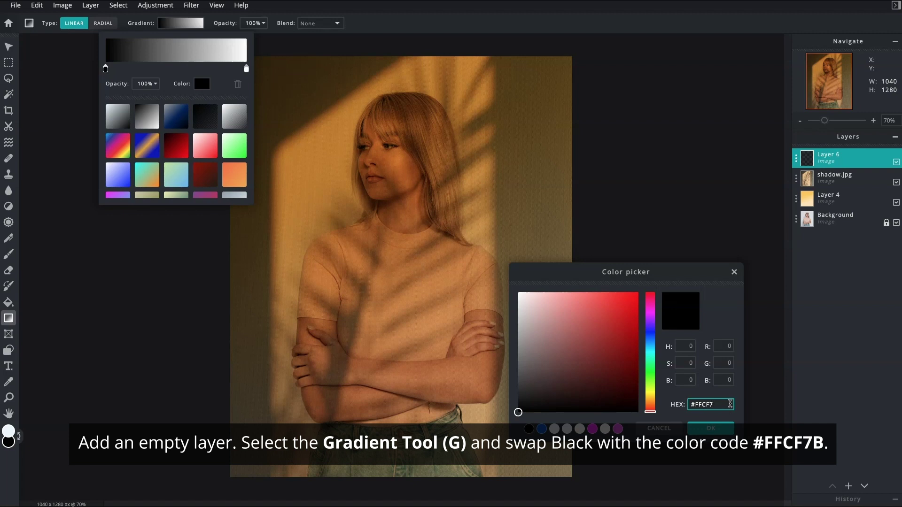
{"action": "type", "text": "B"}
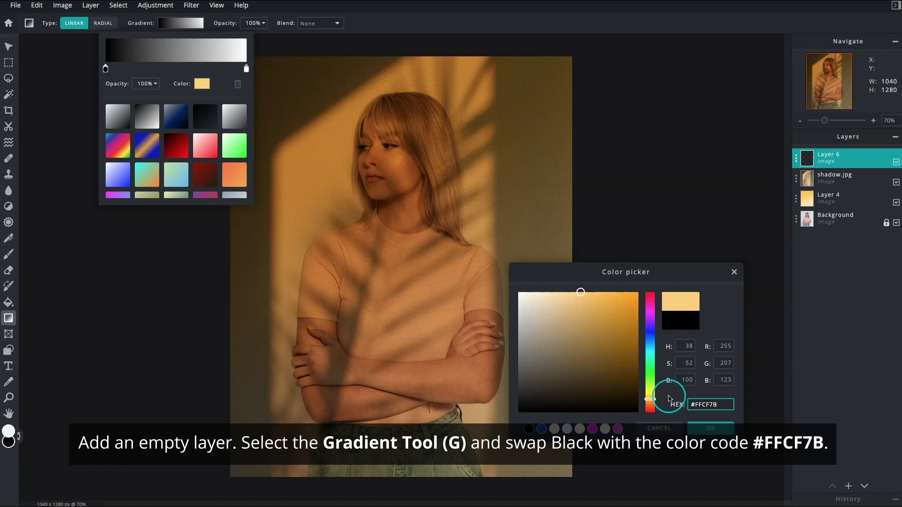
{"action": "left_click", "coordinate": [701, 428]}
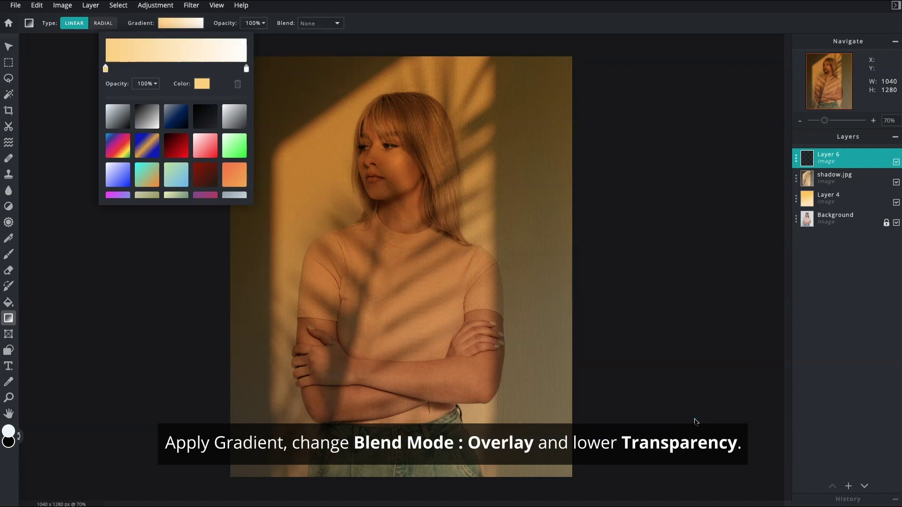
Fill Layer 6 with a diagonal orange-to-white gradient from upper left to centre.
{"action": "left_click", "coordinate": [281, 50]}
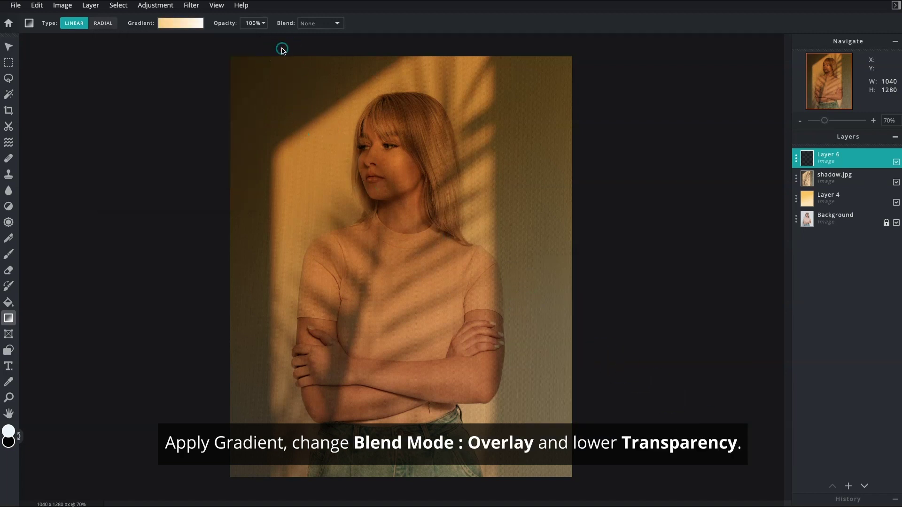
{"action": "left_click_drag", "start_coordinate": [275, 61], "coordinate": [544, 440]}
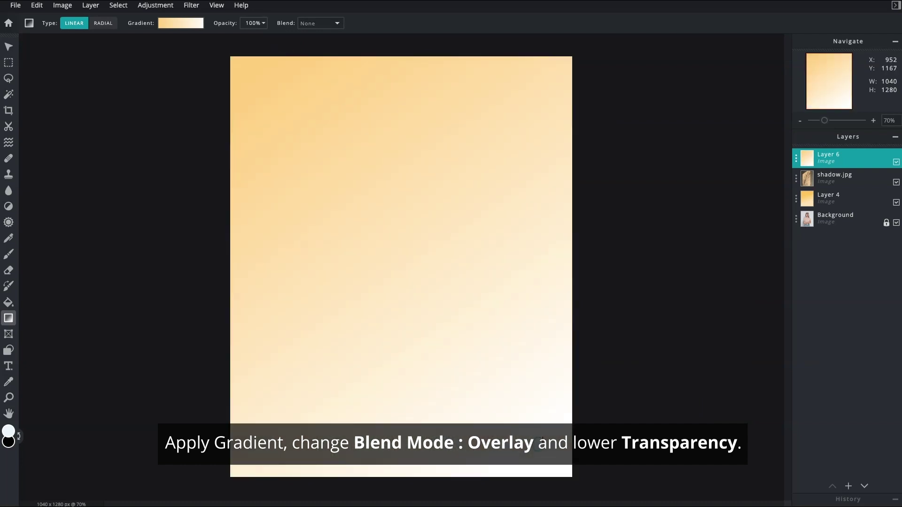
{"action": "left_click_drag", "start_coordinate": [325, 151], "coordinate": [519, 407]}
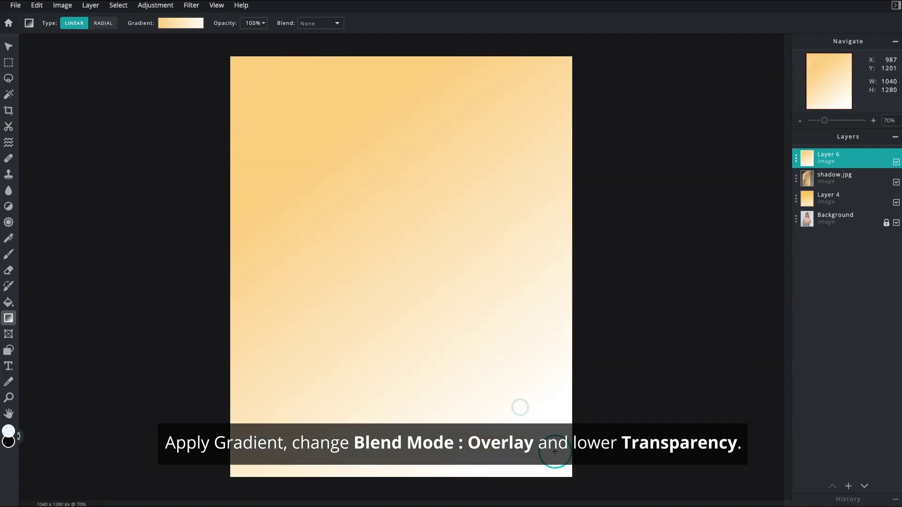
{"action": "left_click_drag", "start_coordinate": [347, 169], "coordinate": [432, 286]}
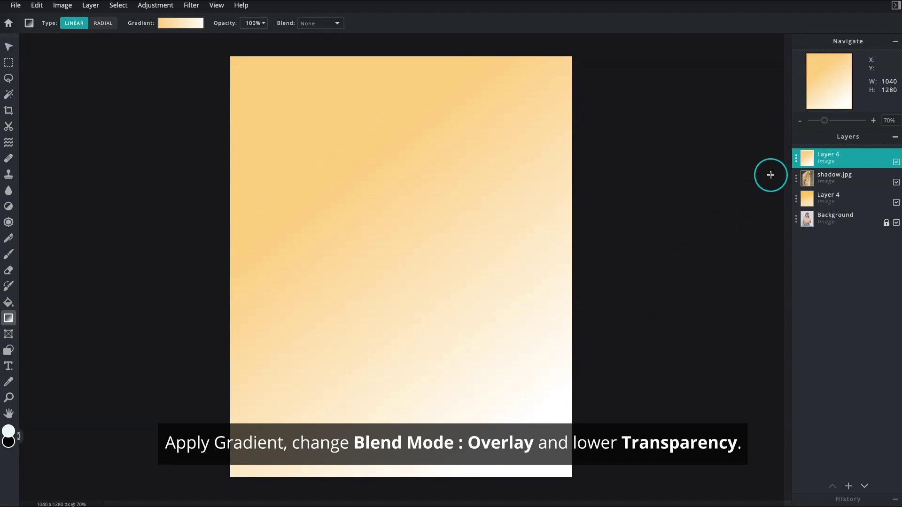
Set Layer 6 to Overlay blend mode with transparency 77.
{"action": "left_click", "coordinate": [796, 159]}
{"action": "left_click", "coordinate": [788, 197]}
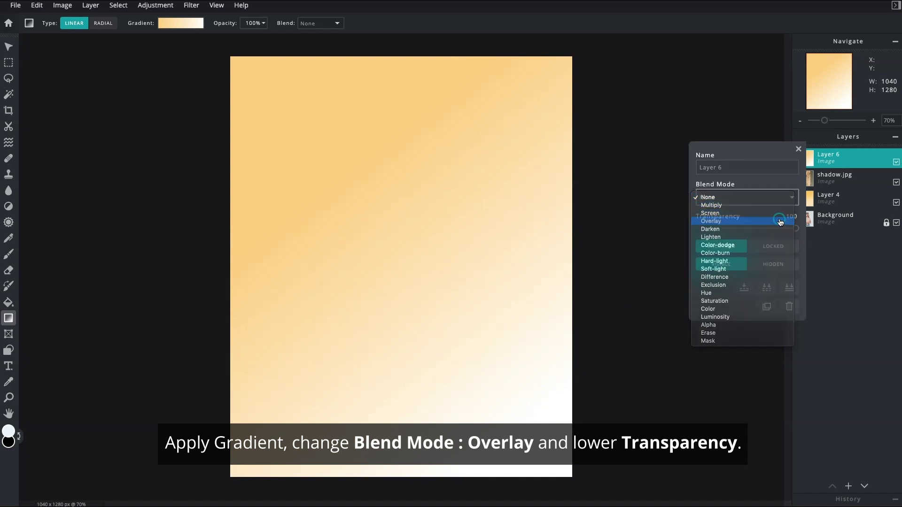
{"action": "left_click", "coordinate": [780, 221]}
{"action": "left_click_drag", "start_coordinate": [797, 228], "coordinate": [776, 231]}
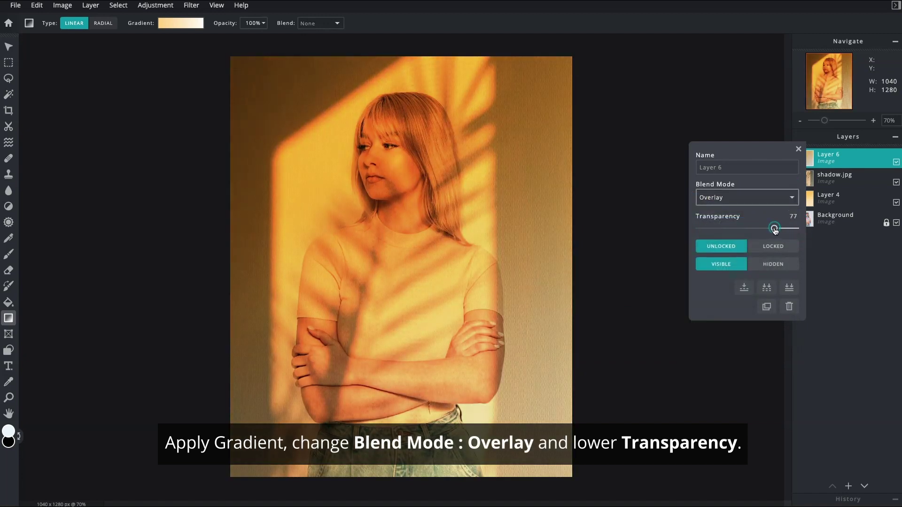
{"action": "left_click", "coordinate": [799, 149]}
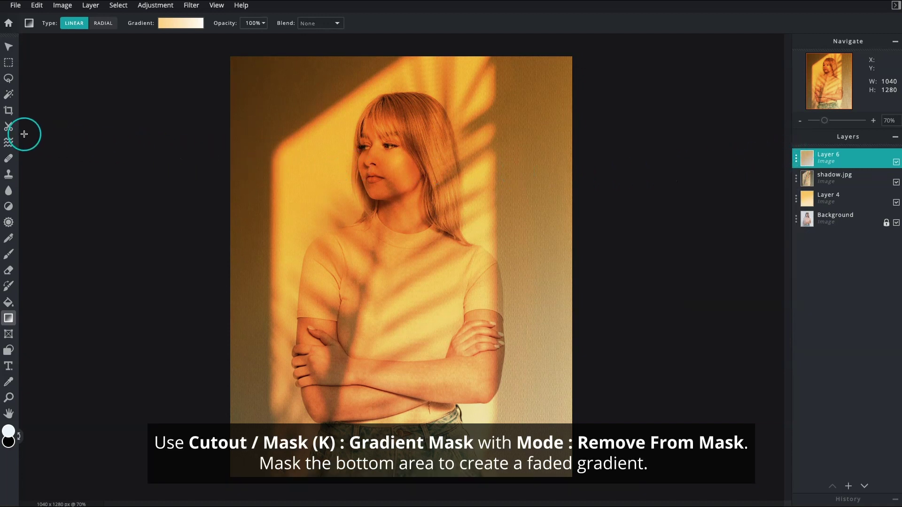
Apply a Remove From Mask gradient mask to Layer 6, fading it toward the bottom.
{"action": "left_click", "coordinate": [9, 129]}
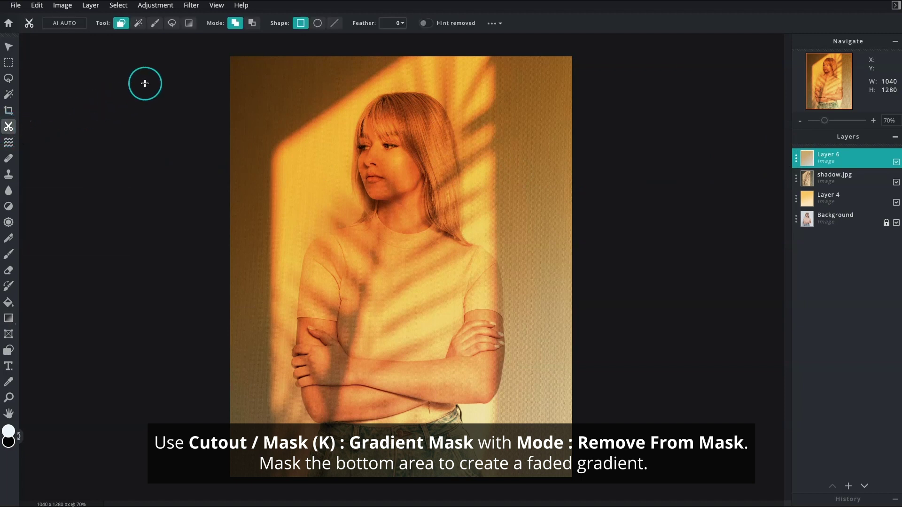
{"action": "left_click", "coordinate": [189, 26]}
{"action": "left_click", "coordinate": [252, 24]}
{"action": "left_click_drag", "start_coordinate": [267, 82], "coordinate": [412, 291]}
{"action": "left_click_drag", "start_coordinate": [335, 90], "coordinate": [461, 317]}
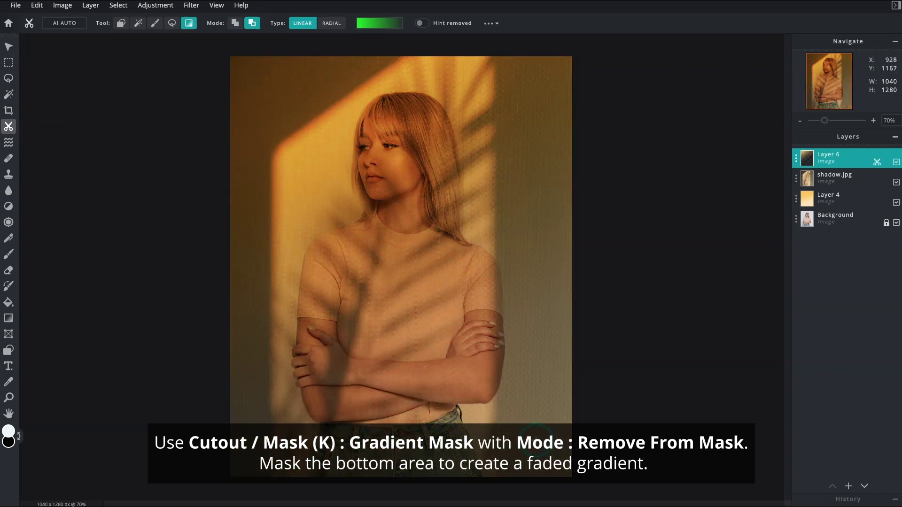
Apply Hue & saturation to Layer 6 with hue -140, saturation 28, lightness -40.
{"action": "left_click", "coordinate": [166, 7]}
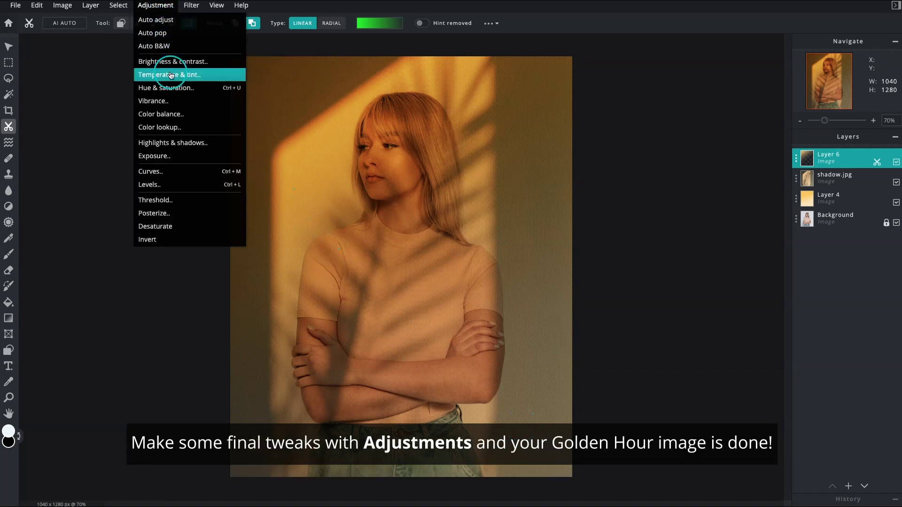
{"action": "left_click", "coordinate": [167, 88]}
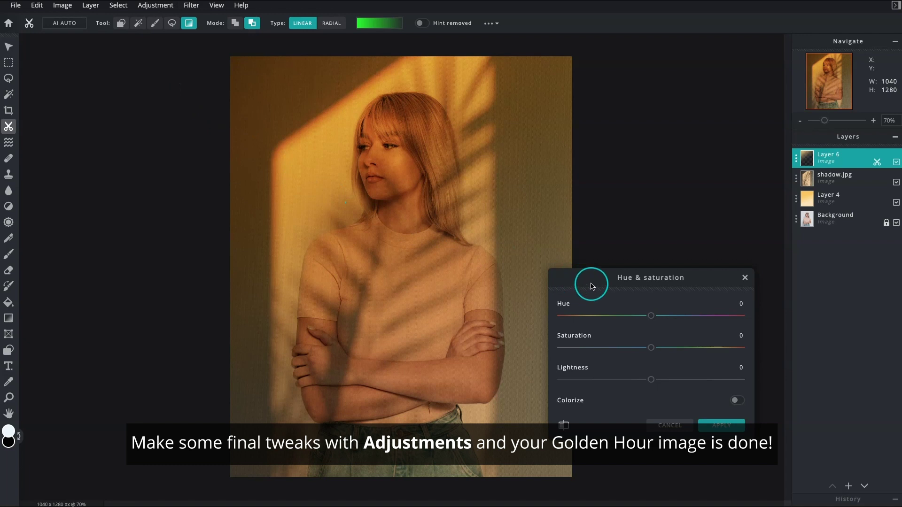
{"action": "left_click_drag", "start_coordinate": [594, 277], "coordinate": [613, 201]}
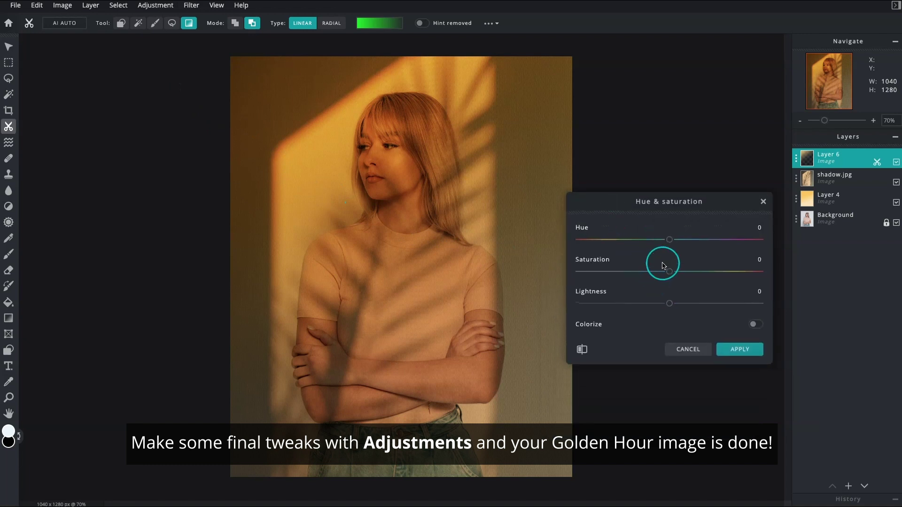
{"action": "left_click_drag", "start_coordinate": [669, 239], "coordinate": [645, 240]}
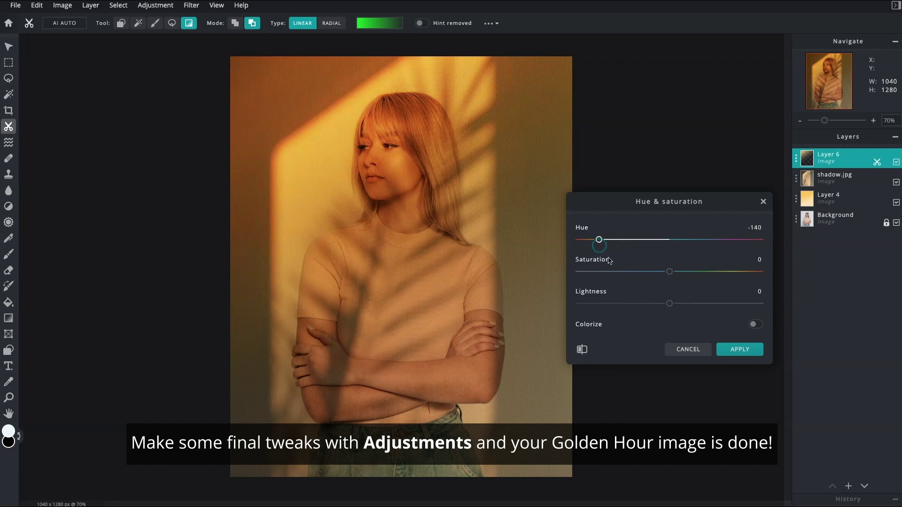
{"action": "left_click", "coordinate": [669, 273]}
{"action": "left_click_drag", "start_coordinate": [683, 302], "coordinate": [642, 305]}
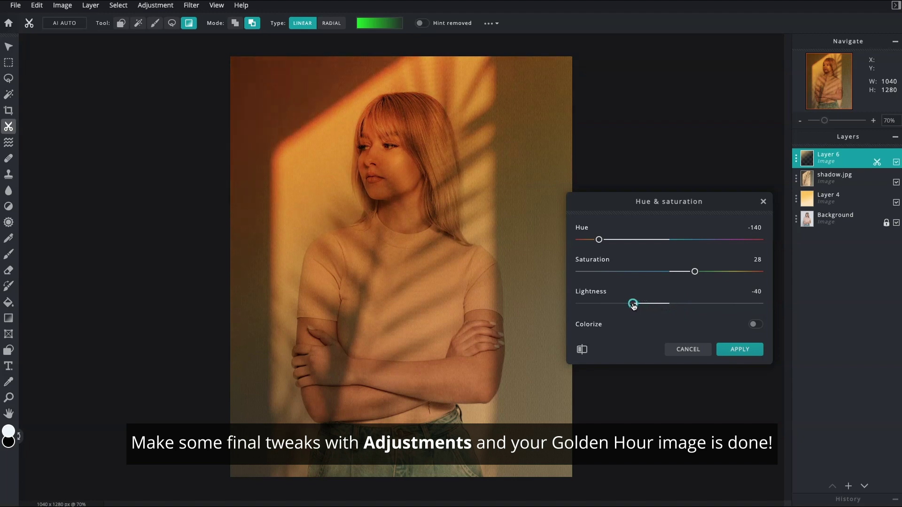
{"action": "left_click", "coordinate": [736, 348]}
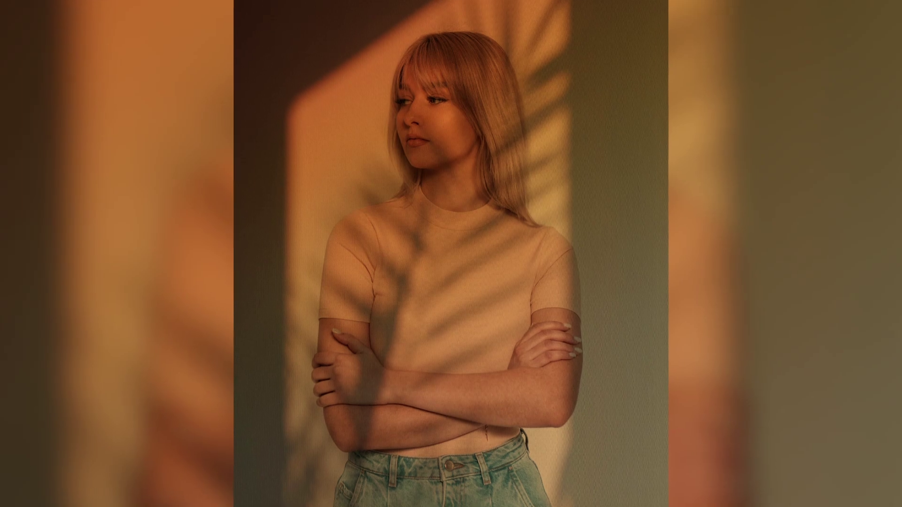